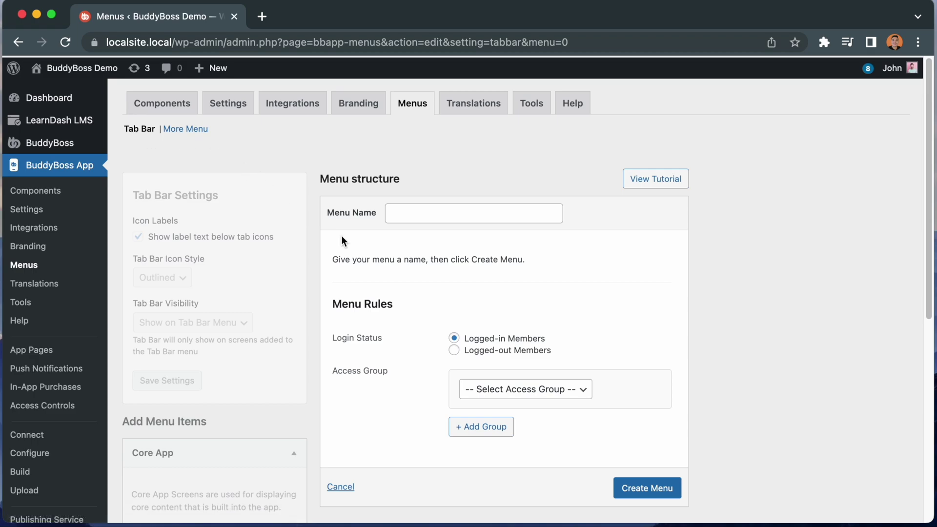
# - Restrict the new Tab Bar menu to logged-in members of the MemberPress: Gold access group
pyautogui.click(455, 350)
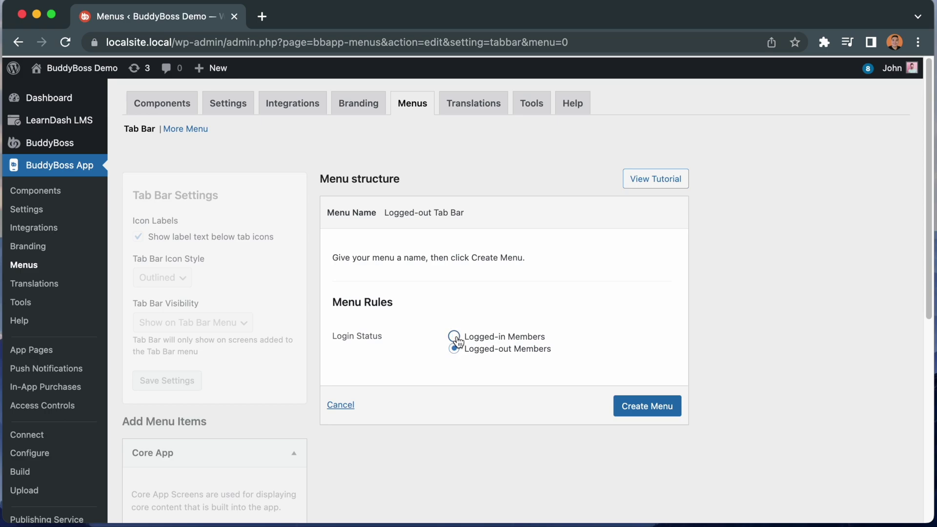
pyautogui.click(454, 337)
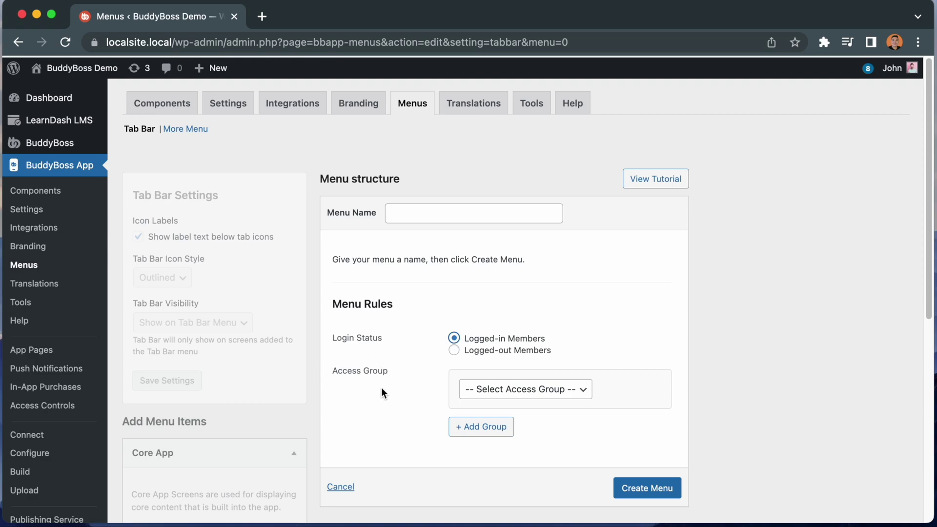
pyautogui.click(502, 390)
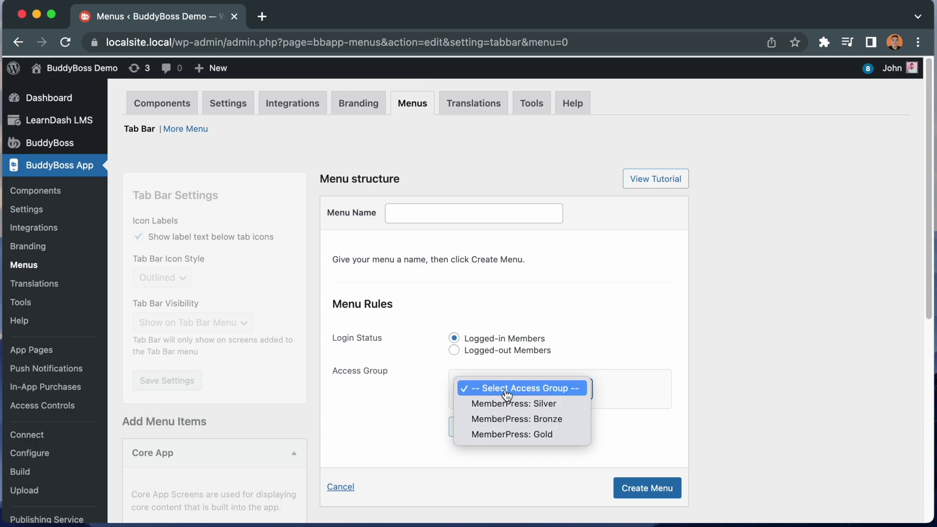
pyautogui.click(509, 436)
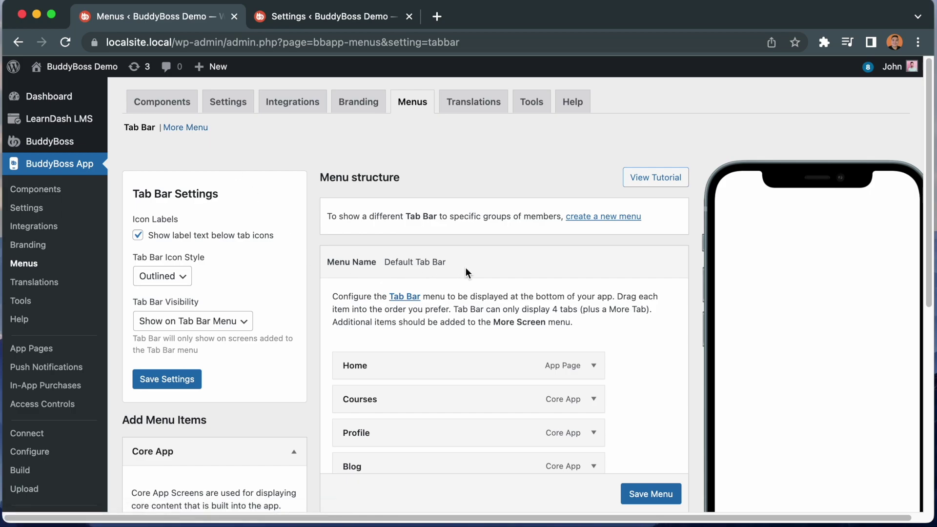
# - Scroll through the Default Tab Bar's Home, Courses, Profile, Blog and More tabs and its phone preview
pyautogui.scroll(-6, 466, 267)
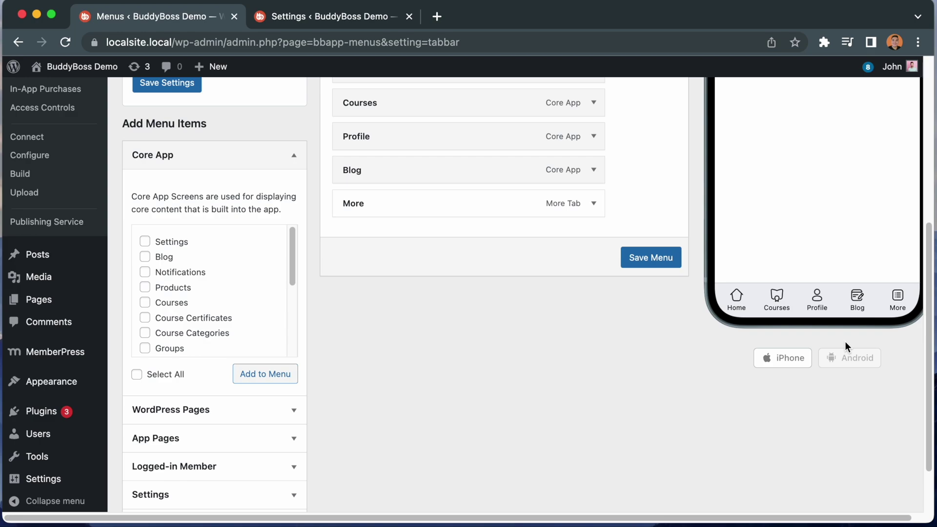
pyautogui.scroll(6, 845, 341)
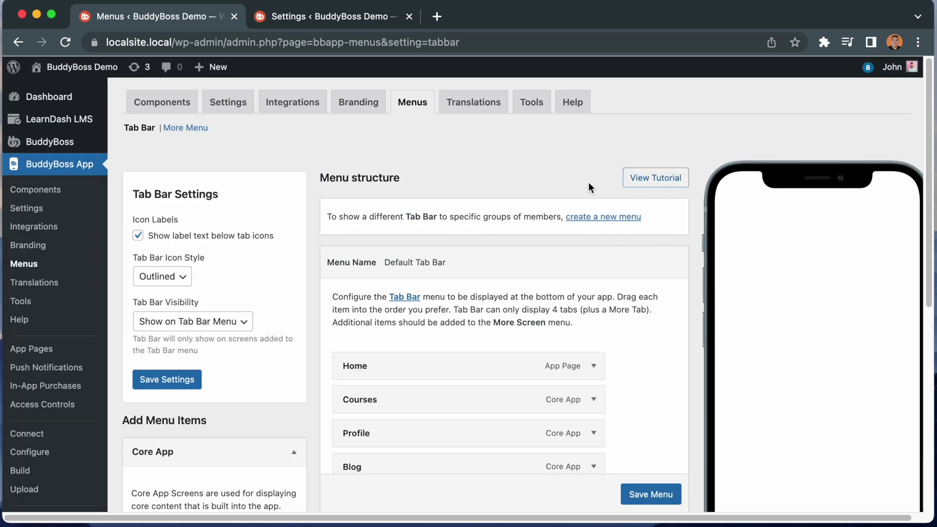
# - Begin a new Tab Bar menu for Logged-out Members, briefly checking the app settings tab
pyautogui.click(605, 217)
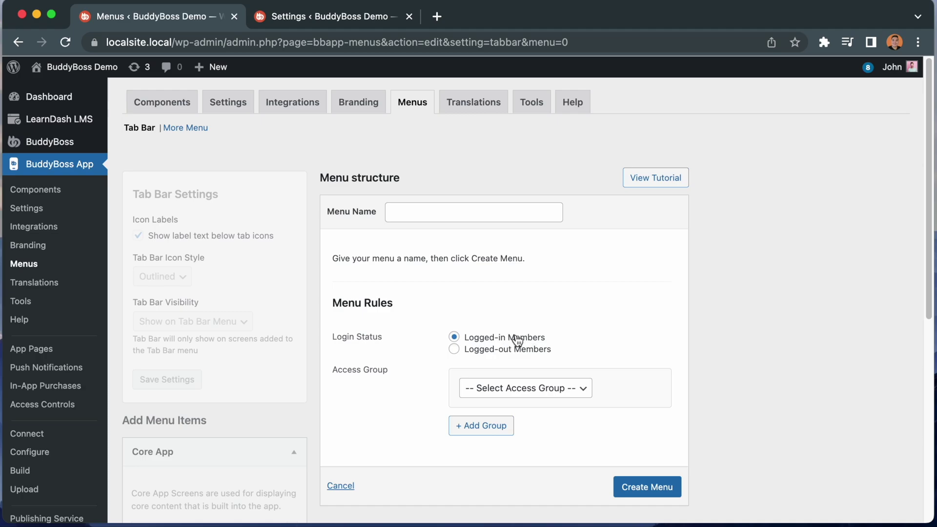
pyautogui.click(454, 347)
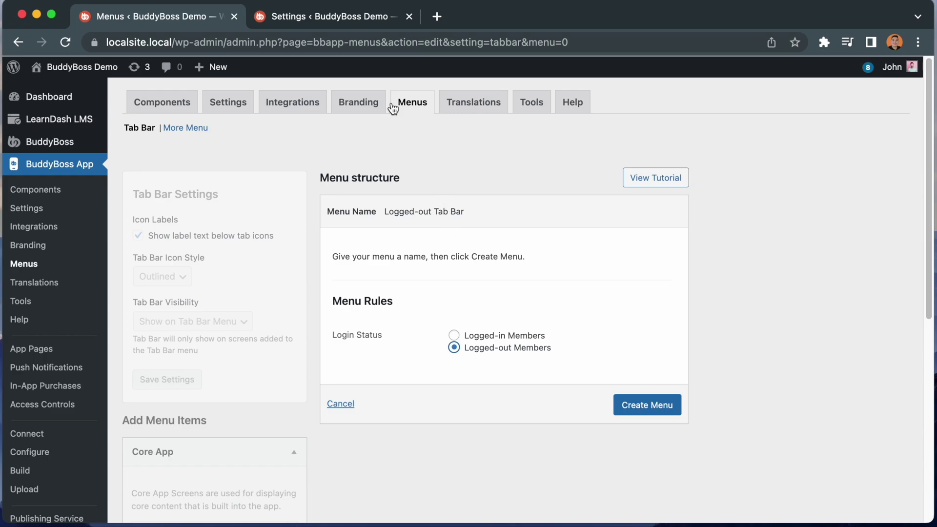
pyautogui.click(315, 16)
pyautogui.scroll(-4, 338, 244)
pyautogui.scroll(-2, 342, 315)
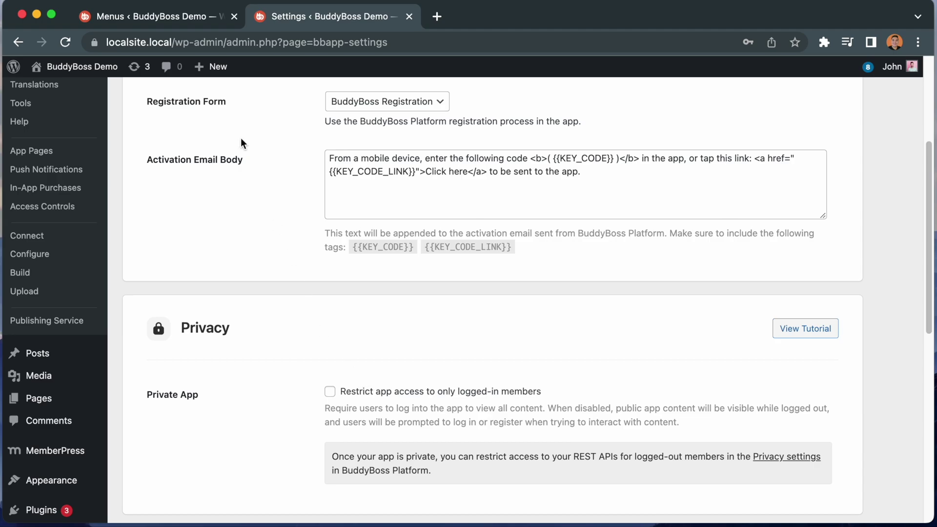
pyautogui.click(179, 19)
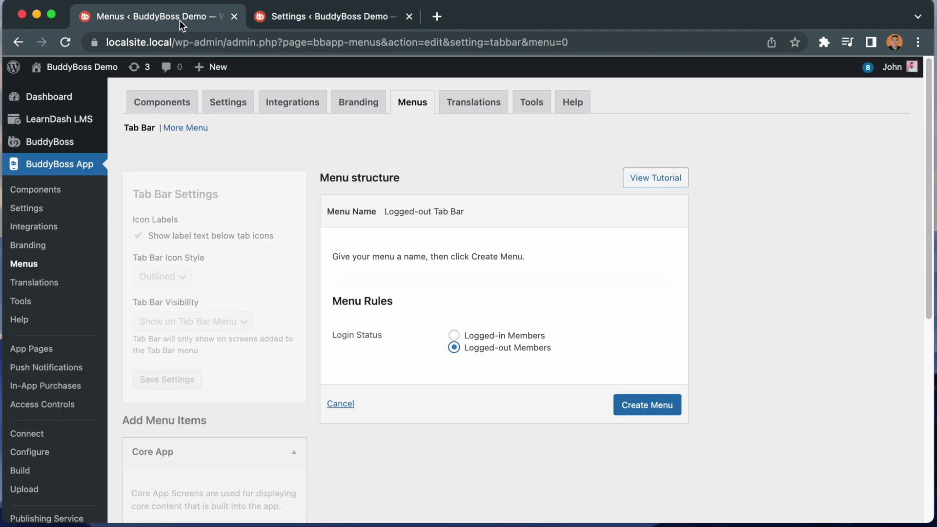
# - Create the Logged-out Tab Bar menu and keep it selected for editing
pyautogui.click(638, 410)
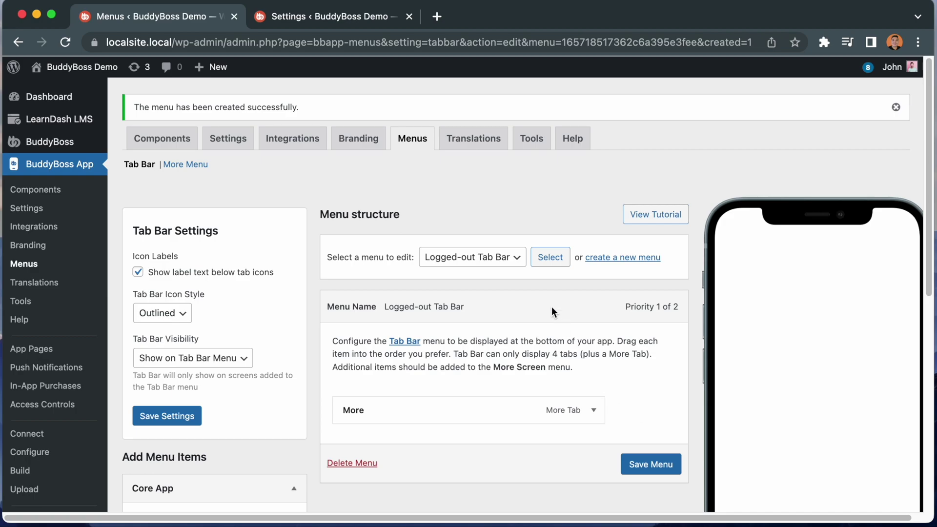
pyautogui.click(512, 260)
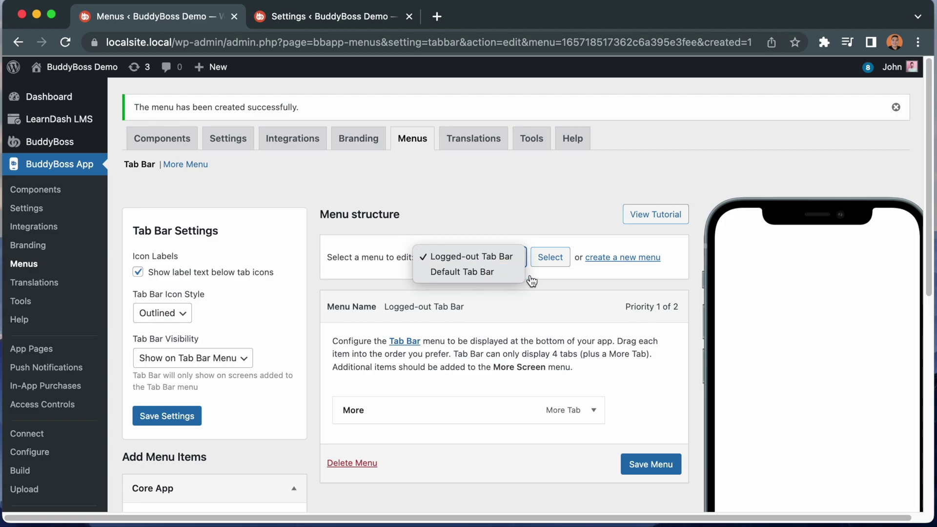
pyautogui.click(553, 284)
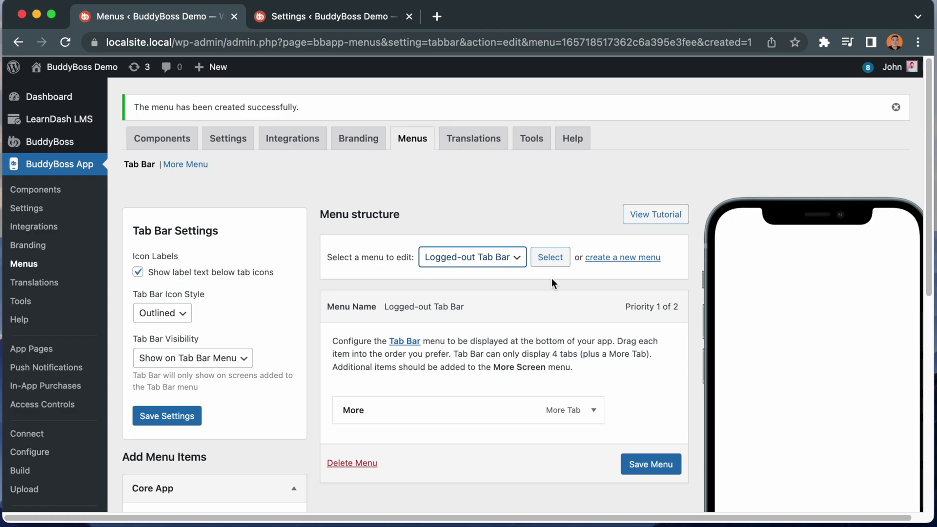
pyautogui.scroll(-6, 552, 281)
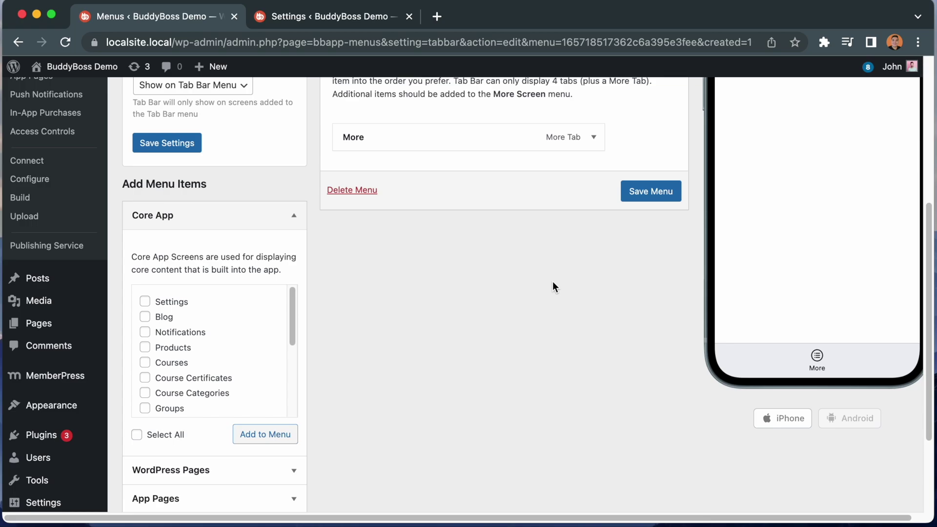
# - Add Blog, Products and Courses as tabs to the Logged-out Tab Bar
pyautogui.click(145, 317)
pyautogui.click(153, 347)
pyautogui.click(145, 363)
pyautogui.click(266, 434)
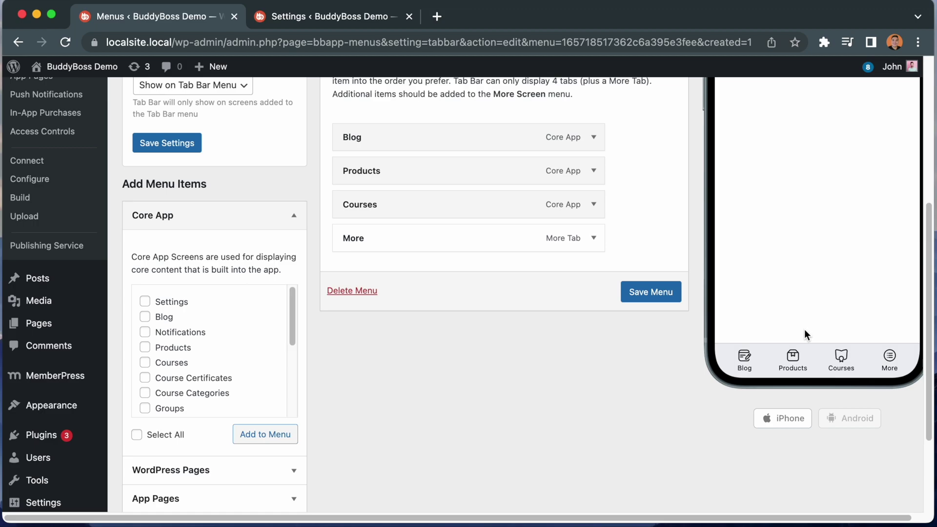
pyautogui.scroll(5, 804, 329)
pyautogui.click(467, 164)
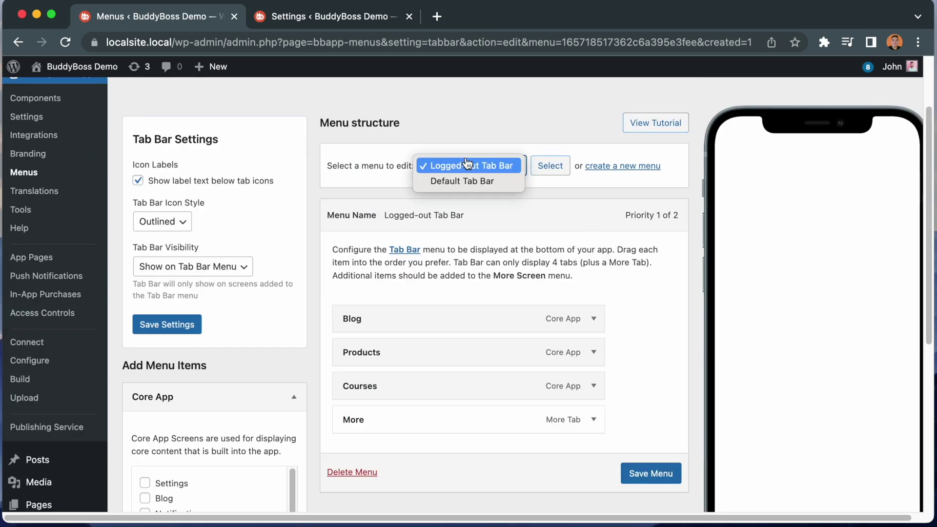
pyautogui.click(537, 191)
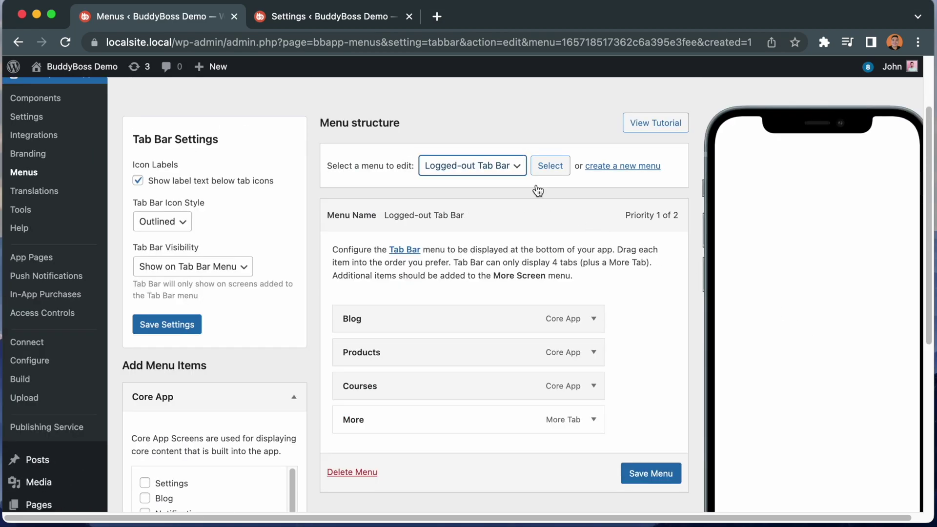
# - Save the Logged-out Tab Bar menu and go to the More Menu settings
pyautogui.click(658, 476)
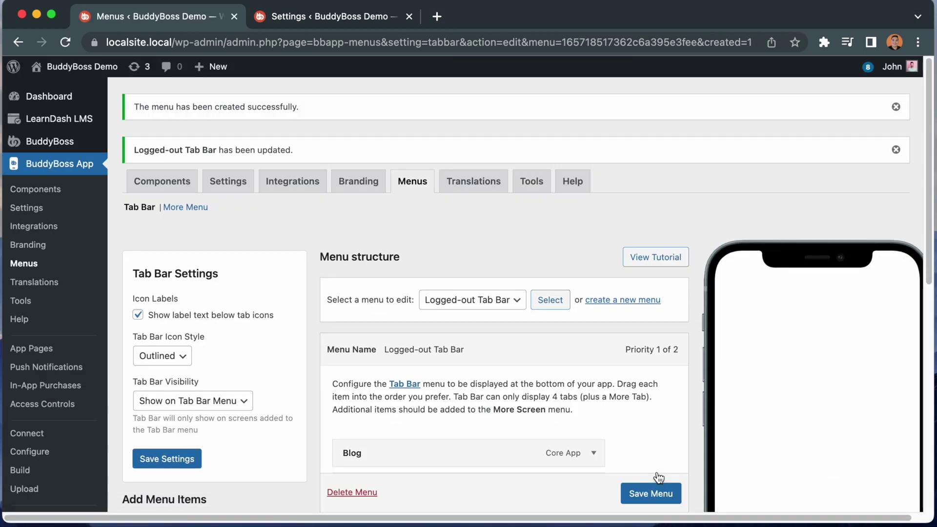
pyautogui.scroll(-5, 659, 477)
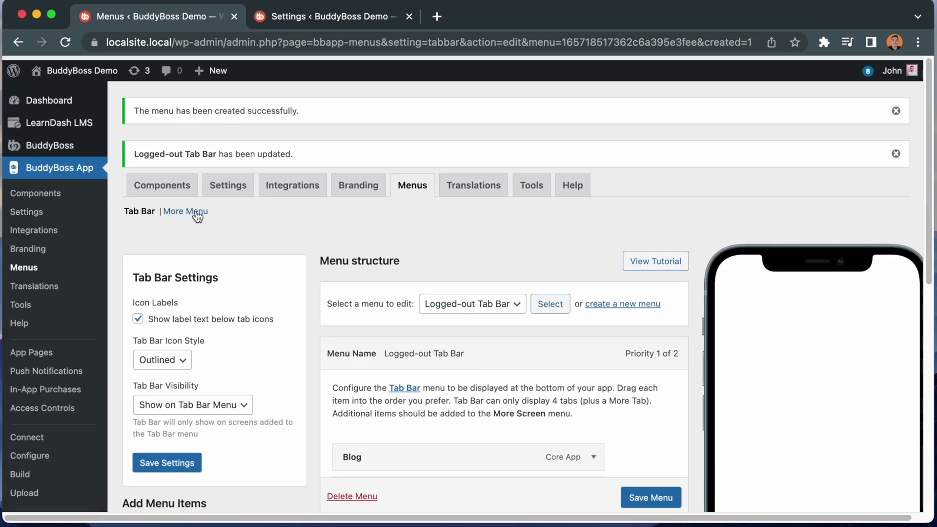
pyautogui.click(197, 215)
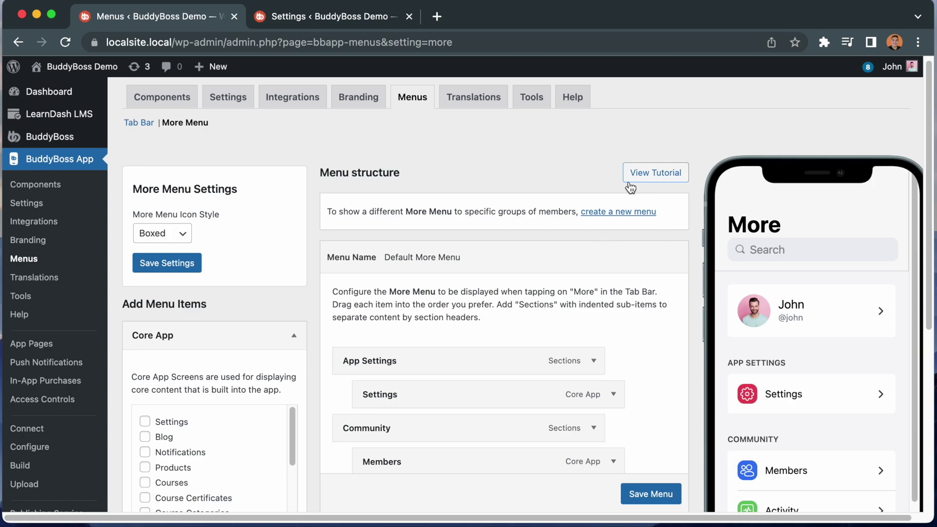
# - Create a More Menu named 'Logged-out More Menu' assigned to Logged-out Members
pyautogui.click(618, 213)
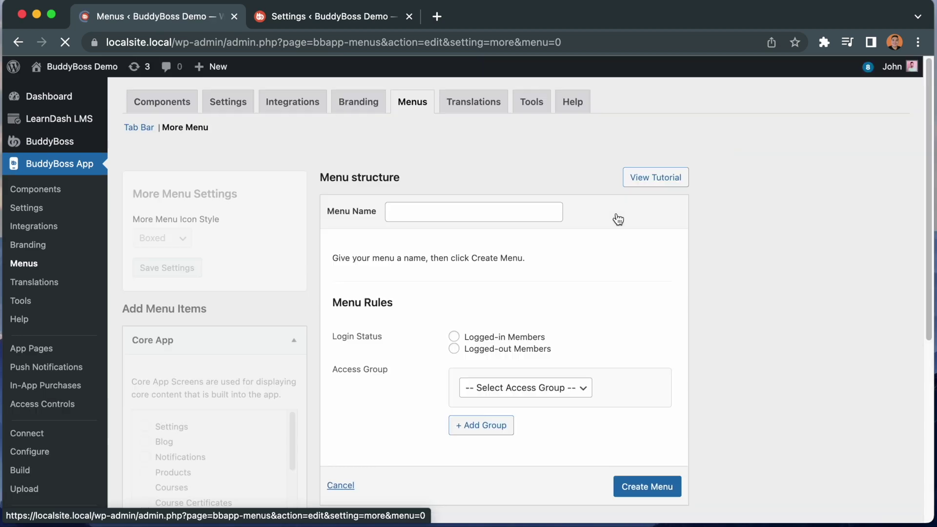
pyautogui.click(454, 347)
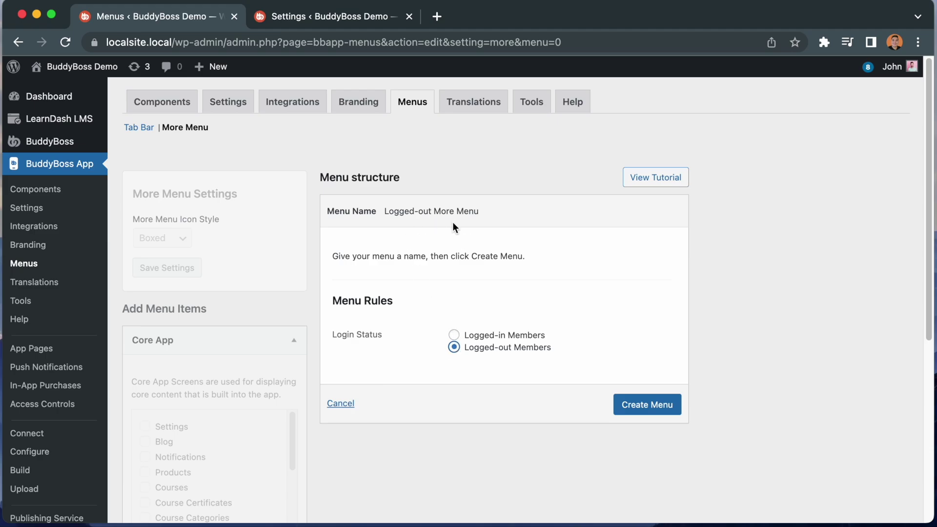
pyautogui.click(643, 407)
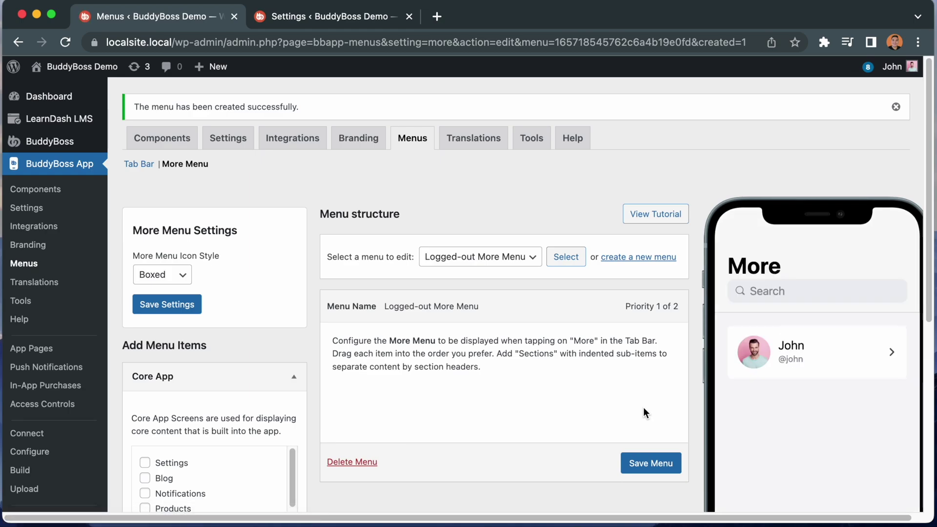
# - Add the Privacy Policy and Terms of Service app pages to the Logged-out More Menu
pyautogui.scroll(-5, 644, 412)
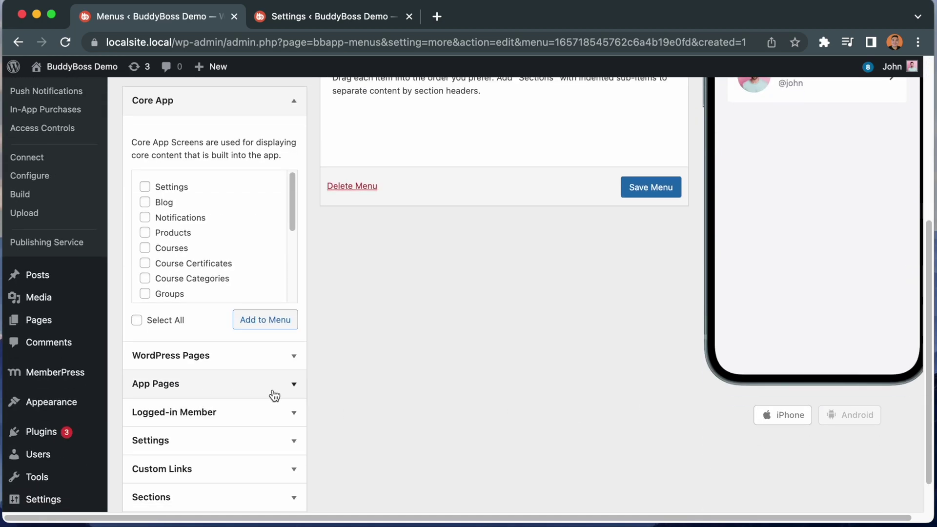
pyautogui.click(293, 385)
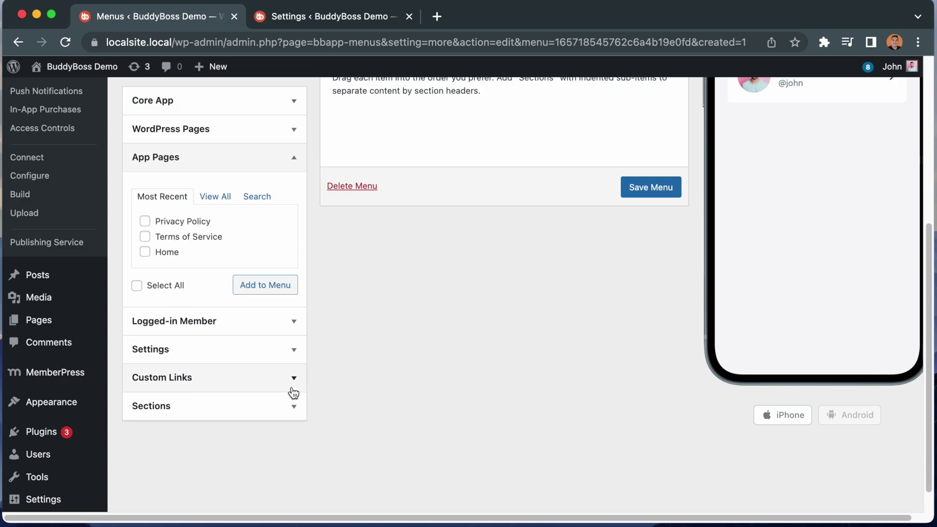
pyautogui.click(146, 222)
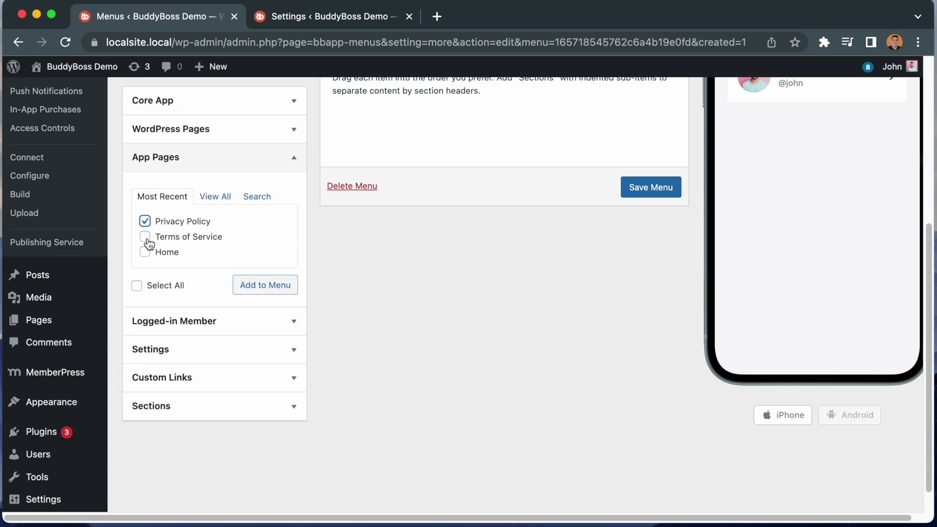
pyautogui.click(146, 238)
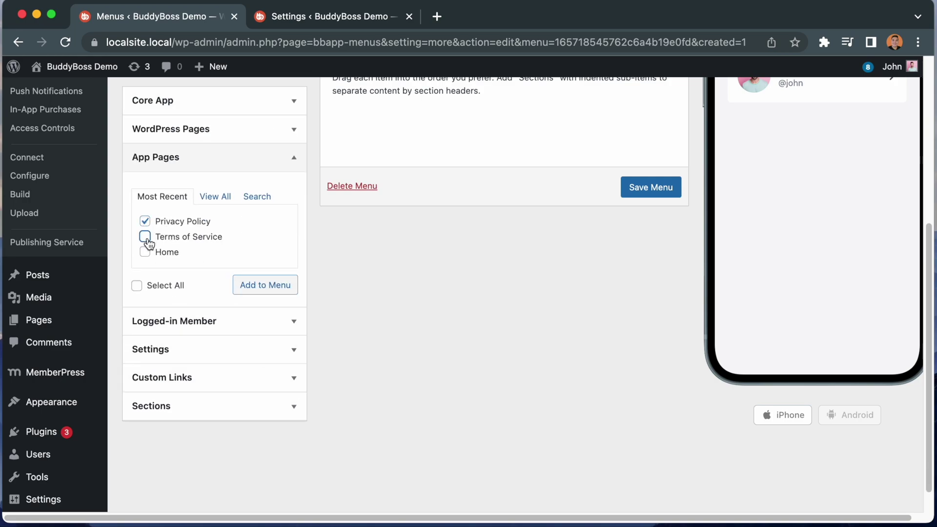
pyautogui.click(260, 287)
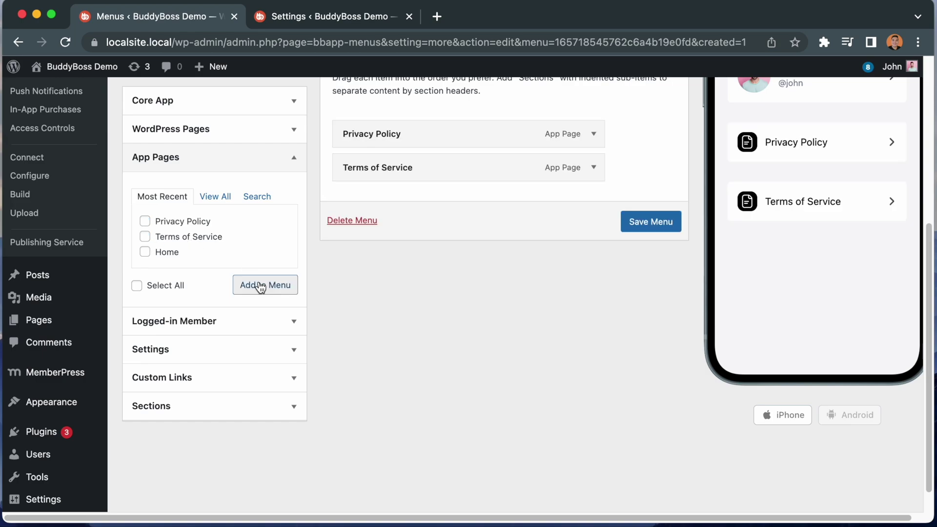
# - Add a Section at the top of the menu and nest both pages under it
pyautogui.click(269, 405)
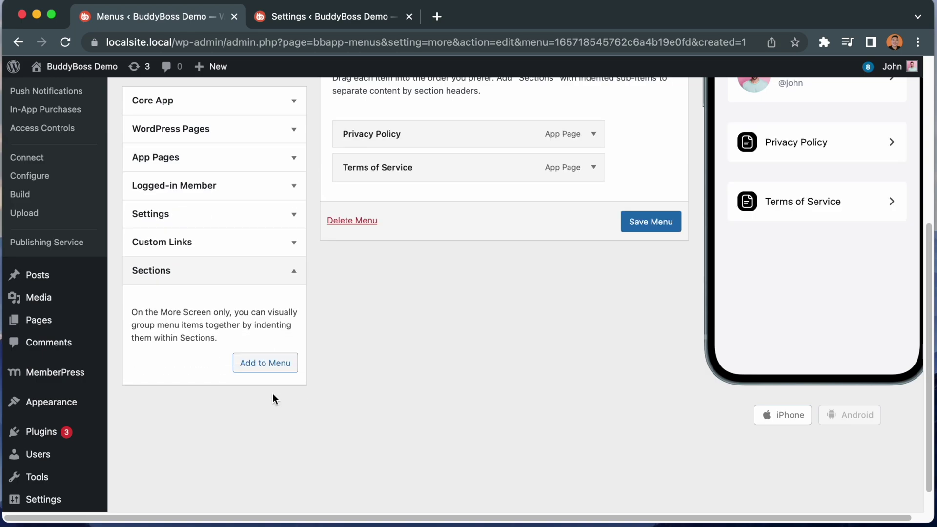
pyautogui.click(274, 364)
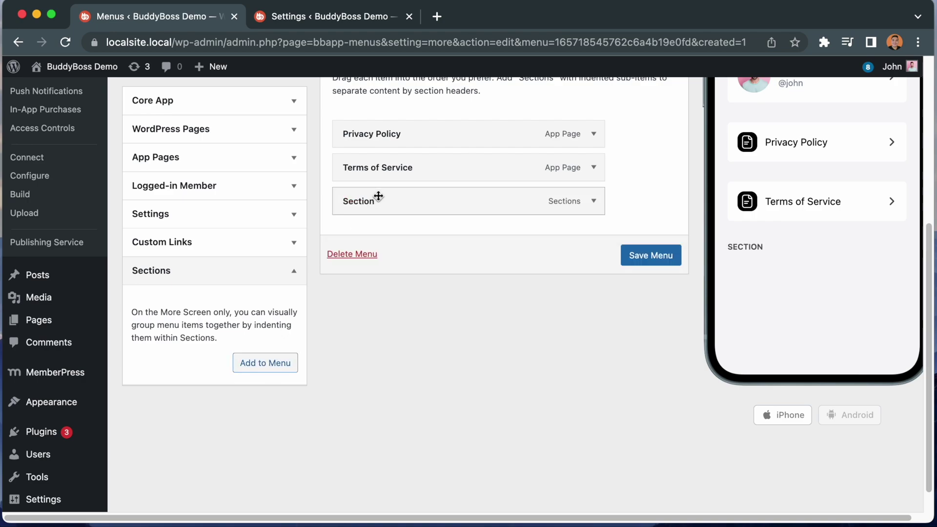
pyautogui.moveTo(379, 199); pyautogui.dragTo(379, 124)
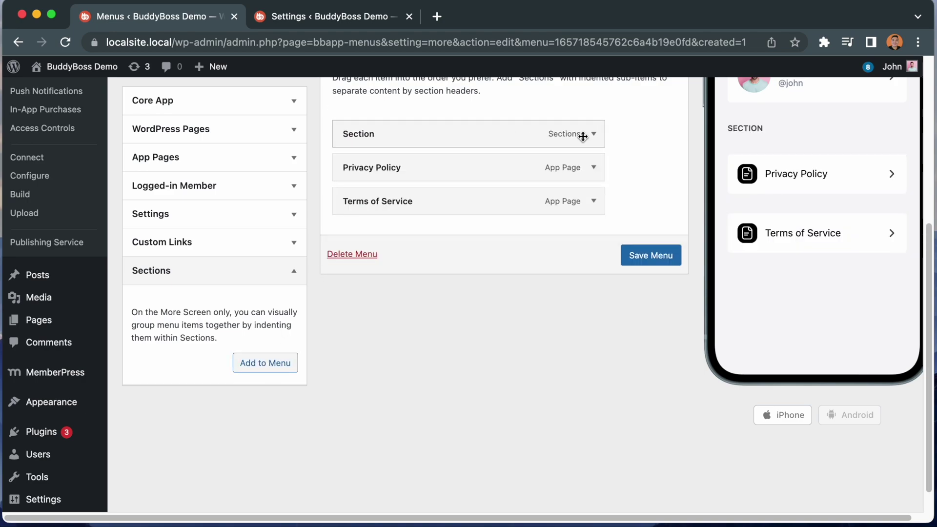
pyautogui.moveTo(499, 167); pyautogui.dragTo(534, 169)
pyautogui.moveTo(468, 200); pyautogui.dragTo(493, 190)
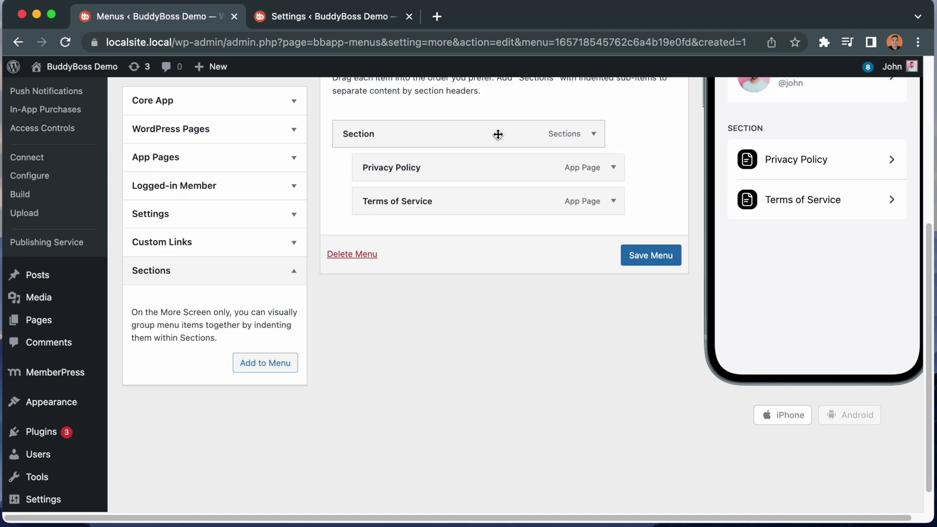
# - Rename the section to 'About' and save the menu
pyautogui.click(591, 134)
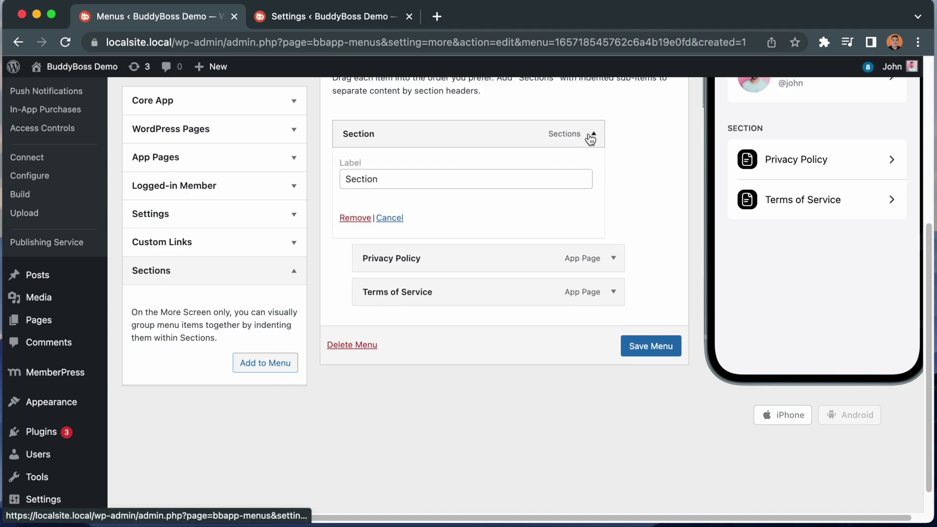
pyautogui.click(411, 181)
pyautogui.press('BackSpace')
pyautogui.press('BackSpace')
pyautogui.press('BackSpace')
pyautogui.press('BackSpace')
pyautogui.press('BackSpace')
pyautogui.press('BackSpace')
pyautogui.press('BackSpace')
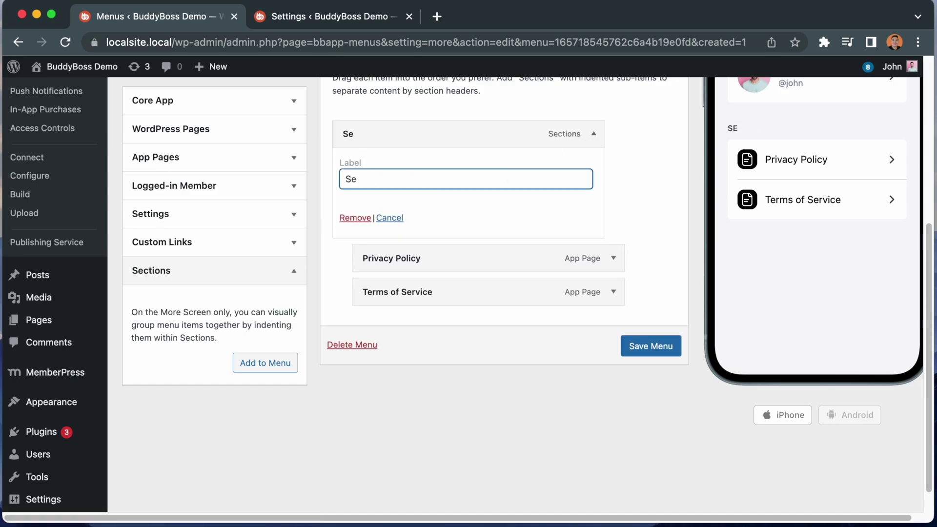
pyautogui.write('About')
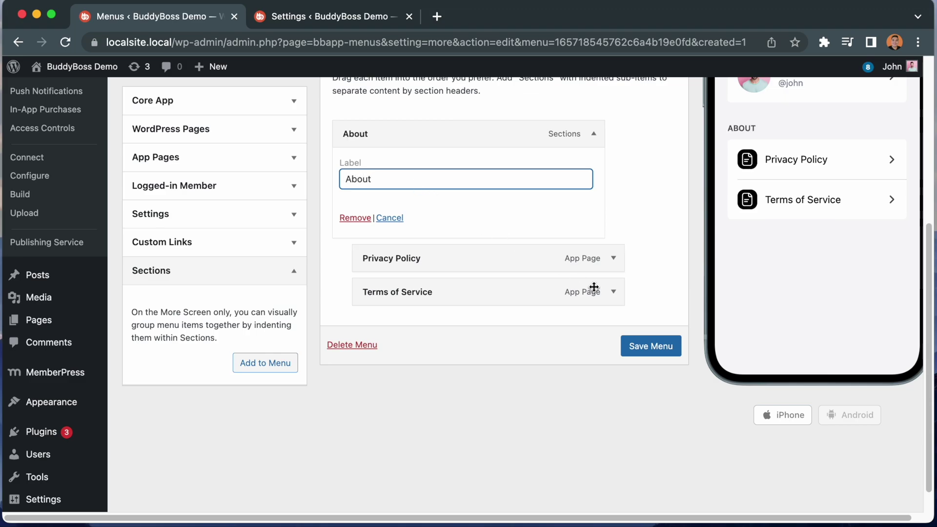
pyautogui.click(646, 347)
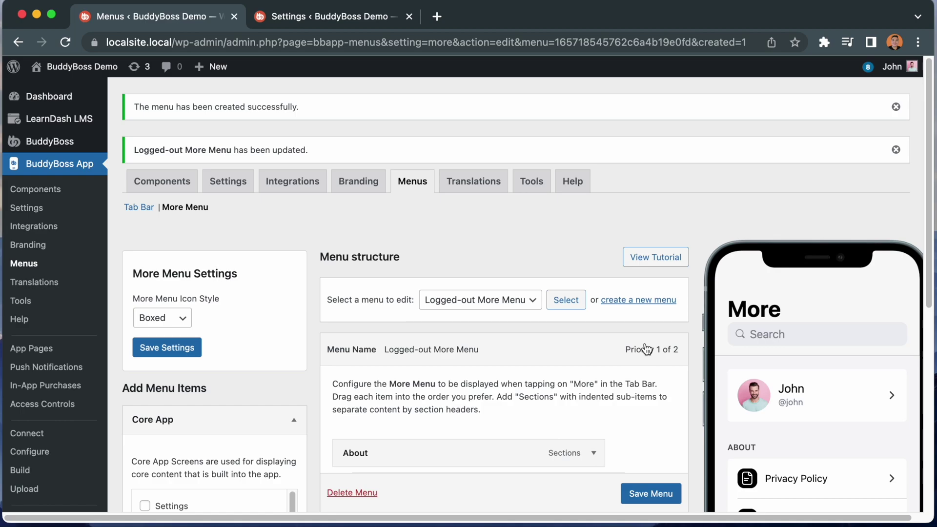
# - Set the More Menu icon style to Outlined and save the settings
pyautogui.click(165, 319)
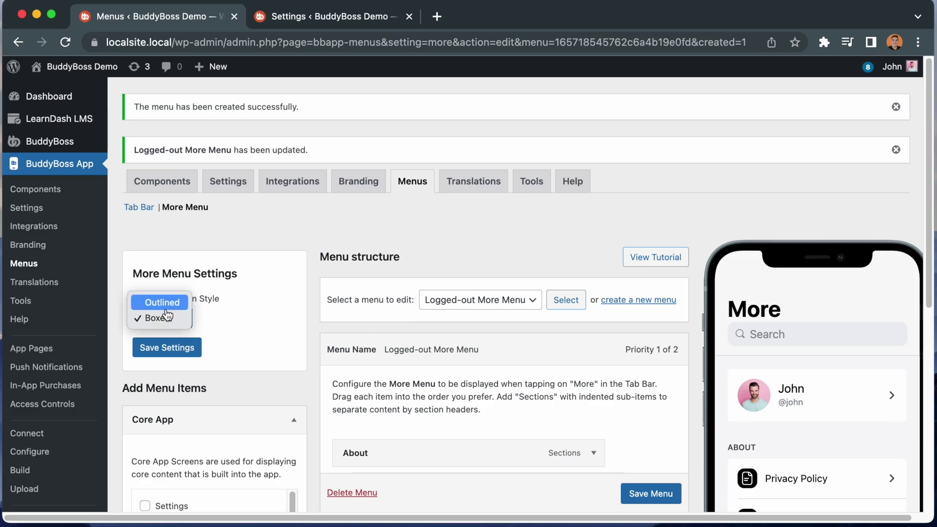
pyautogui.click(167, 307)
pyautogui.scroll(-3, 675, 389)
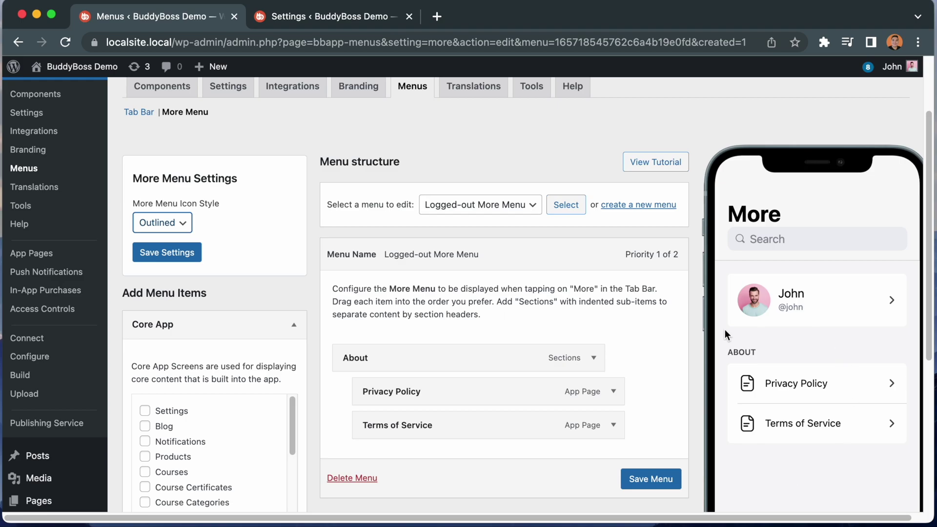
pyautogui.click(146, 253)
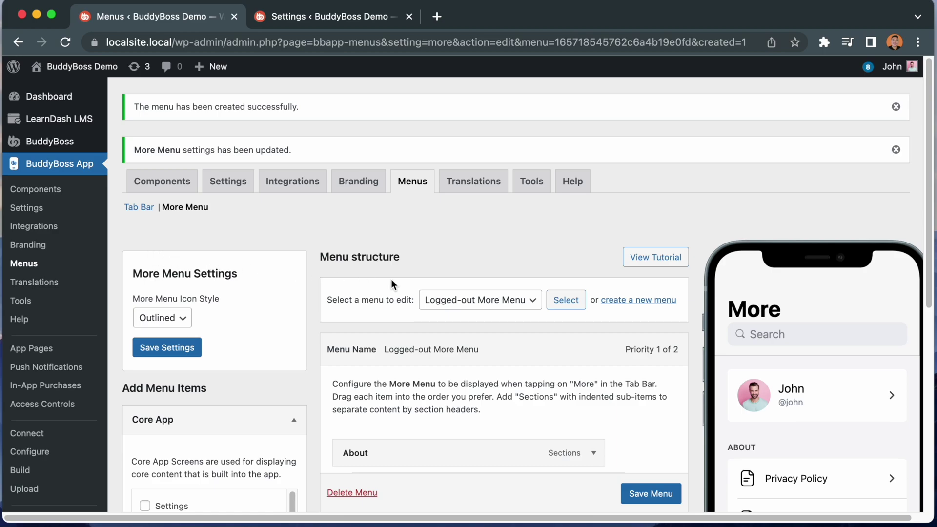
# - Load the Default More Menu for editing
pyautogui.click(468, 299)
pyautogui.click(459, 314)
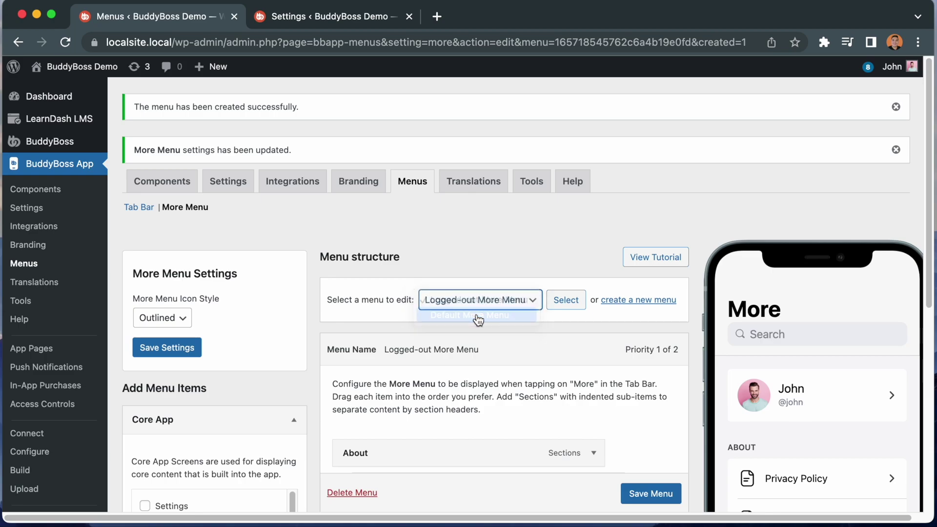
pyautogui.click(552, 310)
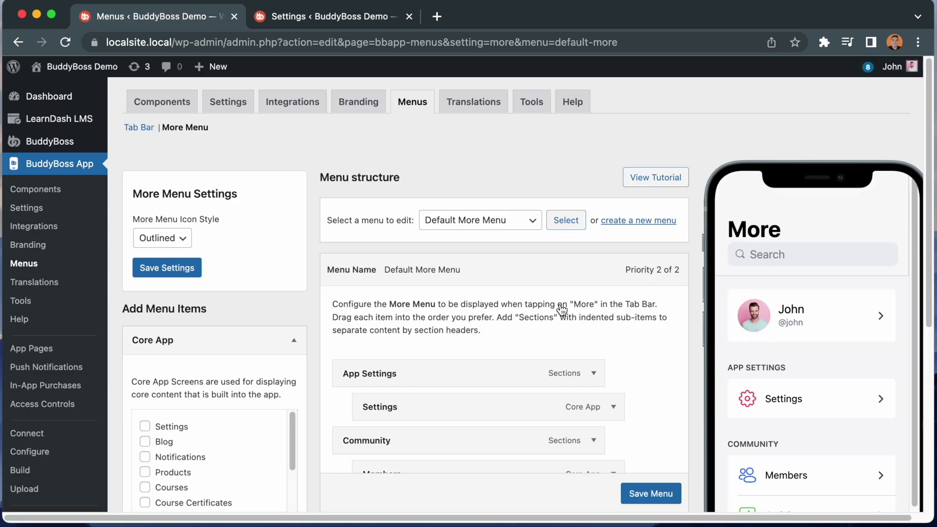
pyautogui.scroll(-3, 561, 310)
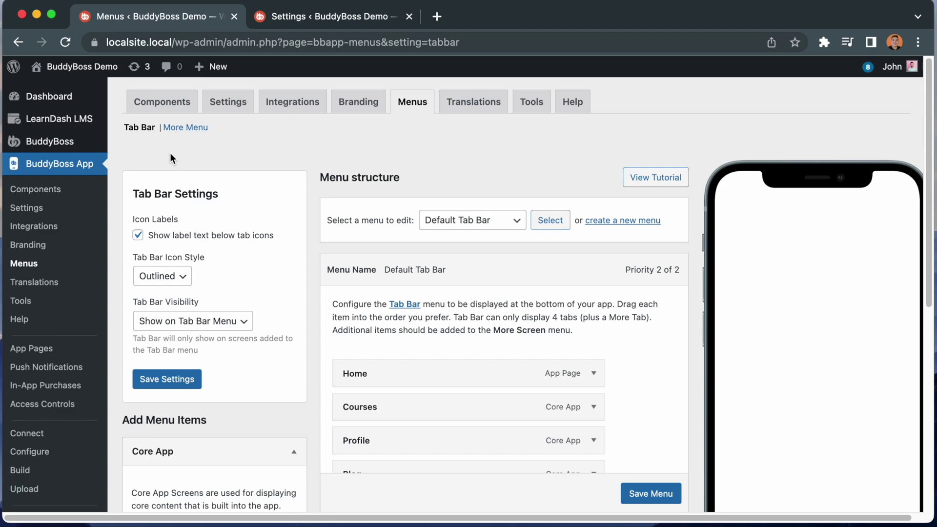
# - Start a blank Tab Bar menu, then view the Labs settings with Access Controls enabled
pyautogui.click(617, 221)
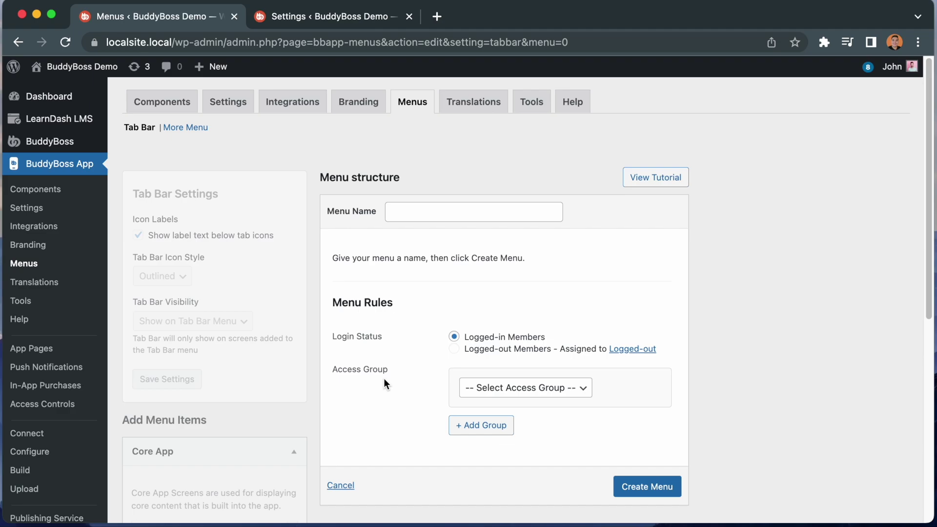
pyautogui.click(296, 18)
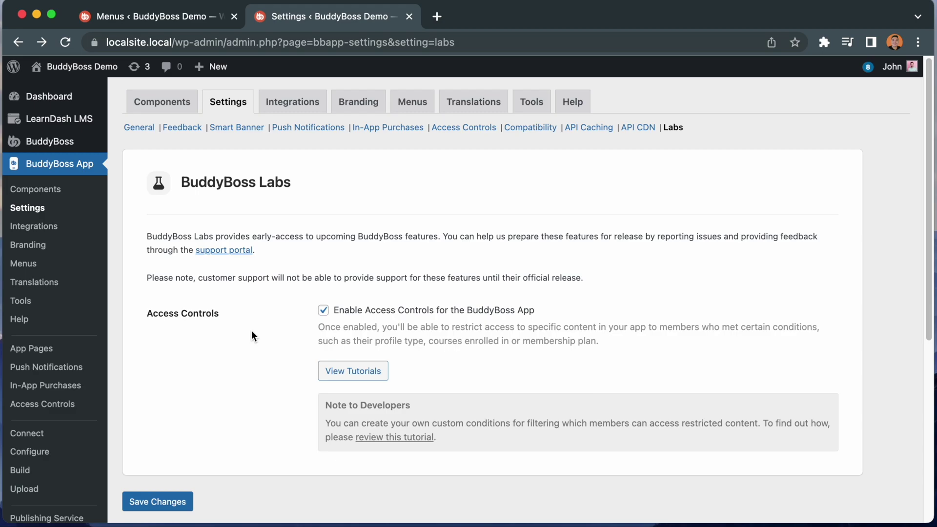
# - View the Access Groups list showing the MemberPress Gold, Silver and Bronze groups
pyautogui.click(49, 405)
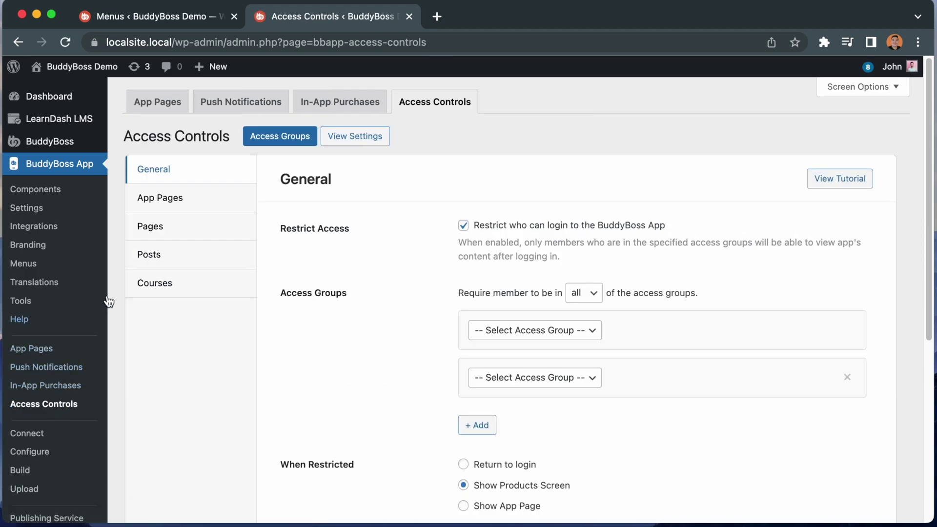
pyautogui.click(291, 140)
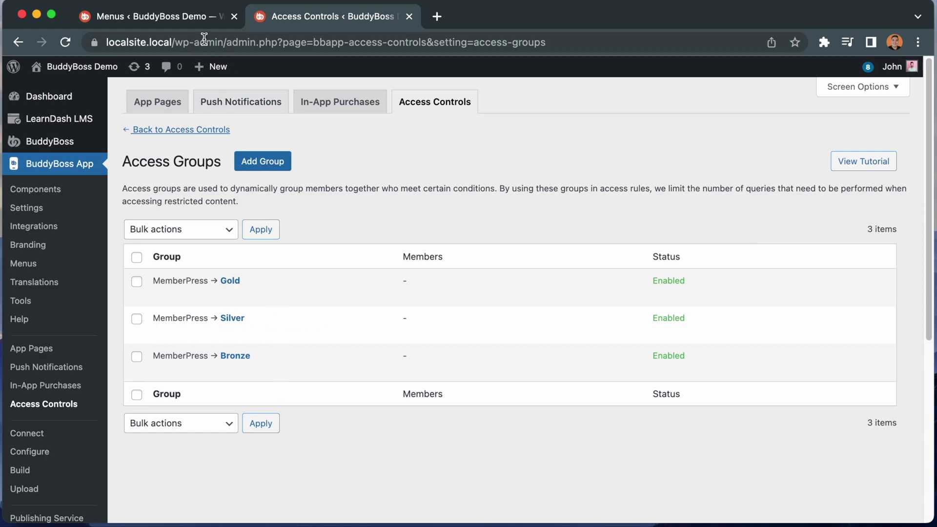
# - Restrict a new Tab Bar menu to the MemberPress: Gold and MemberPress: Silver access groups
pyautogui.click(194, 17)
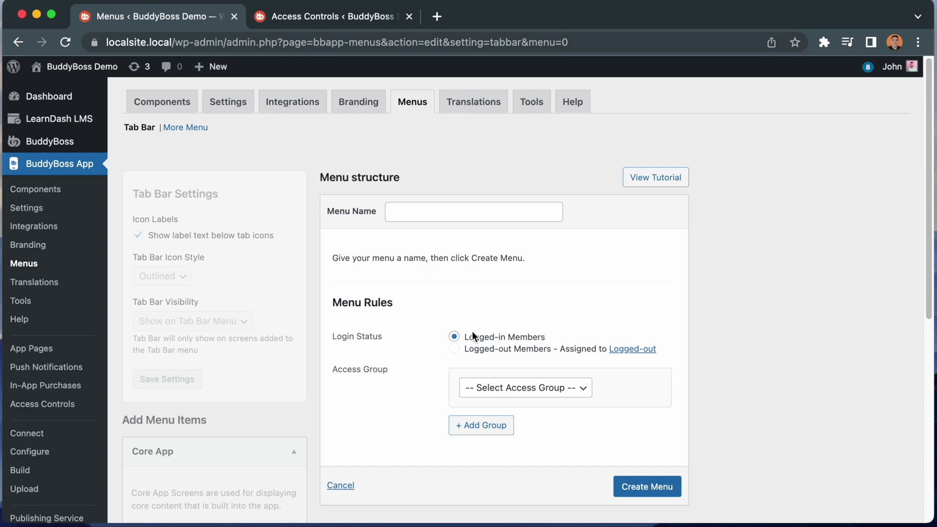
pyautogui.click(533, 387)
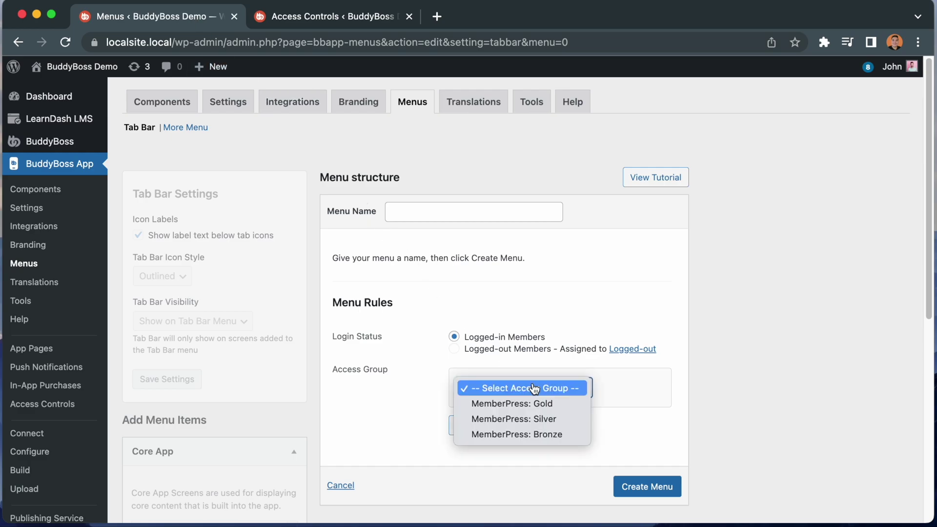
pyautogui.click(539, 404)
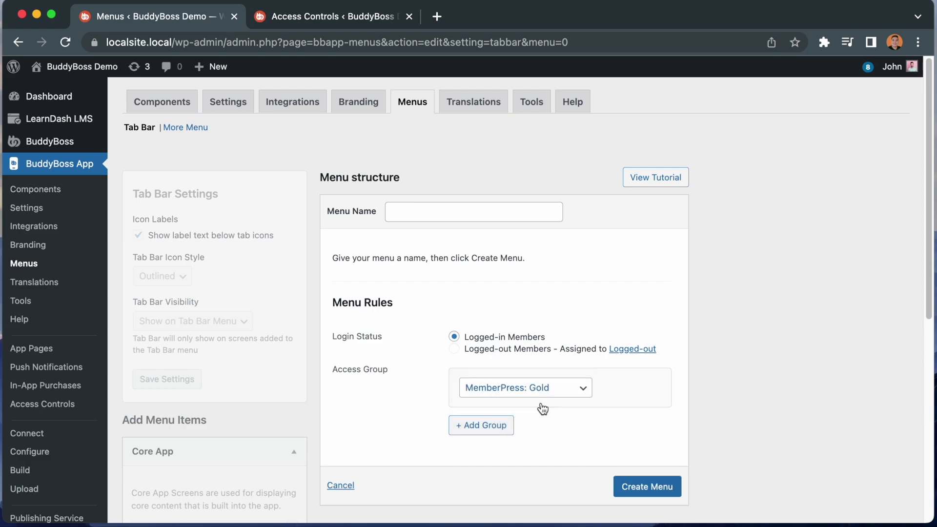
pyautogui.click(481, 424)
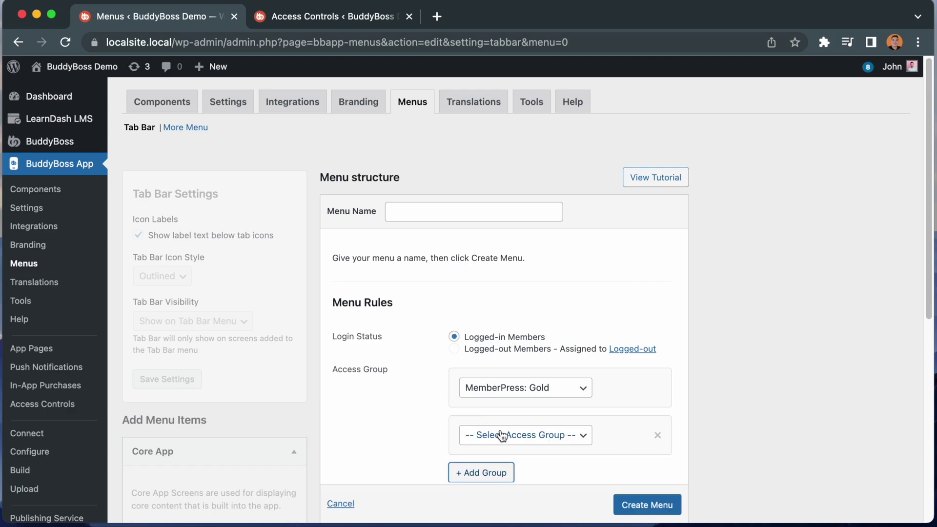
pyautogui.click(509, 435)
pyautogui.click(532, 464)
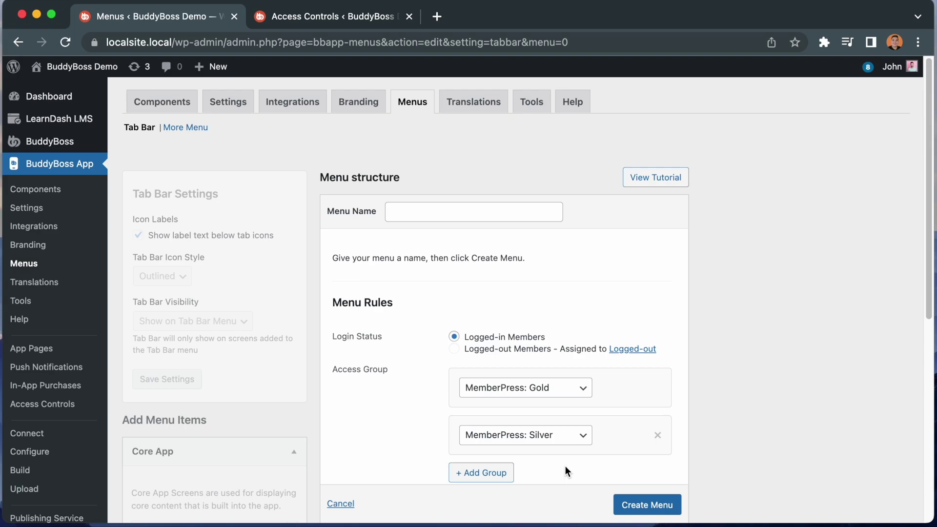
# - Name the menu 'Gold & Silver Members' and create it
pyautogui.click(410, 210)
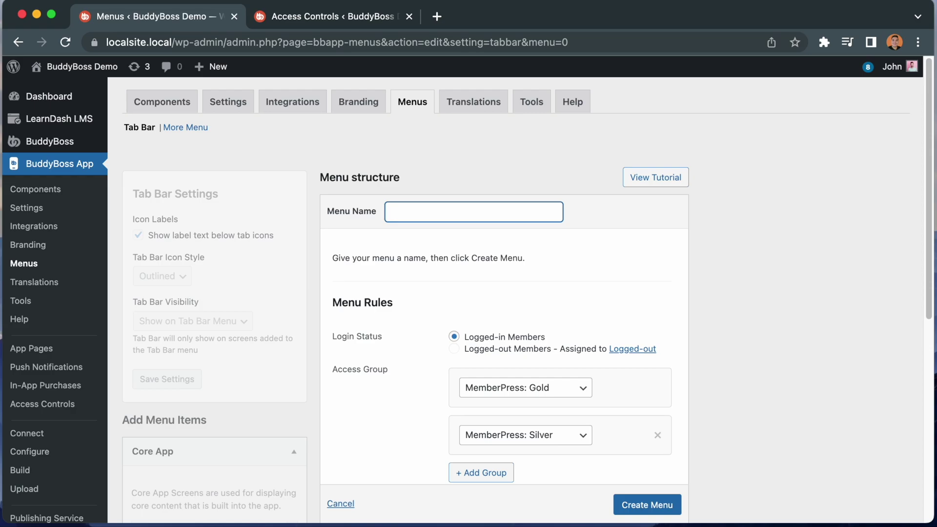
pyautogui.write('Gold & Silver Members')
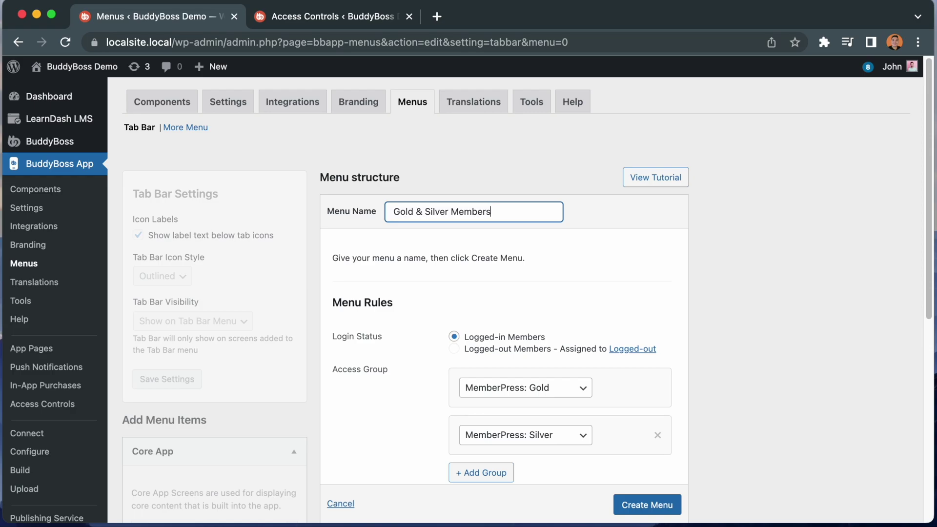
pyautogui.click(629, 505)
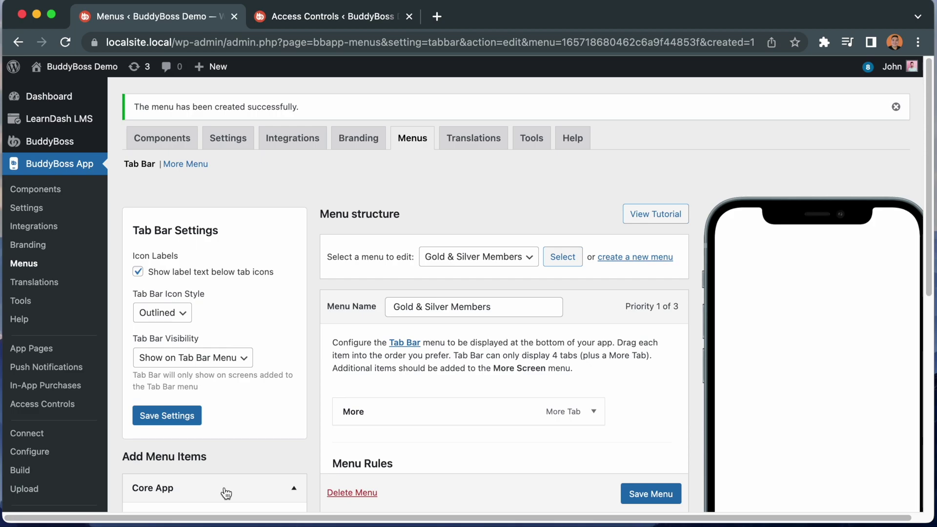
# - Start another Tab Bar menu, limit it to MemberPress: Bronze, and create it as 'Bronze Members'
pyautogui.click(621, 260)
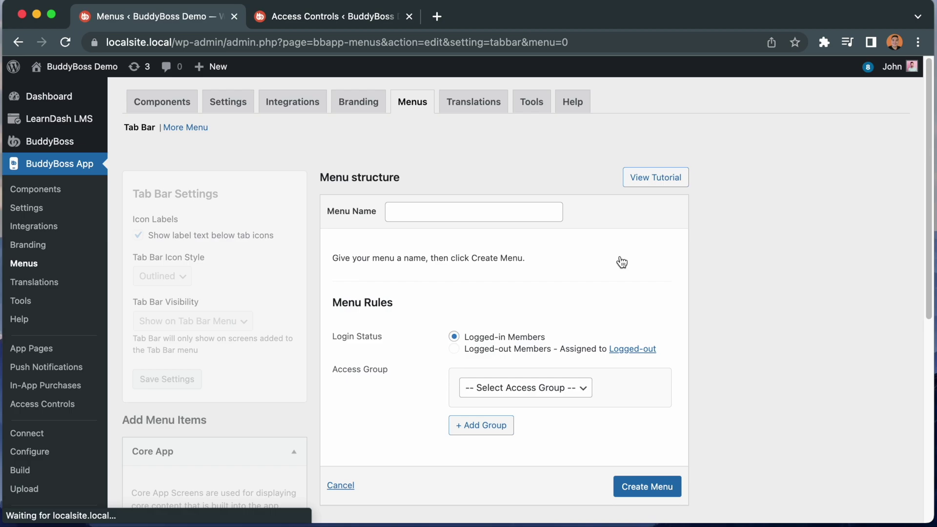
pyautogui.click(537, 388)
pyautogui.click(533, 433)
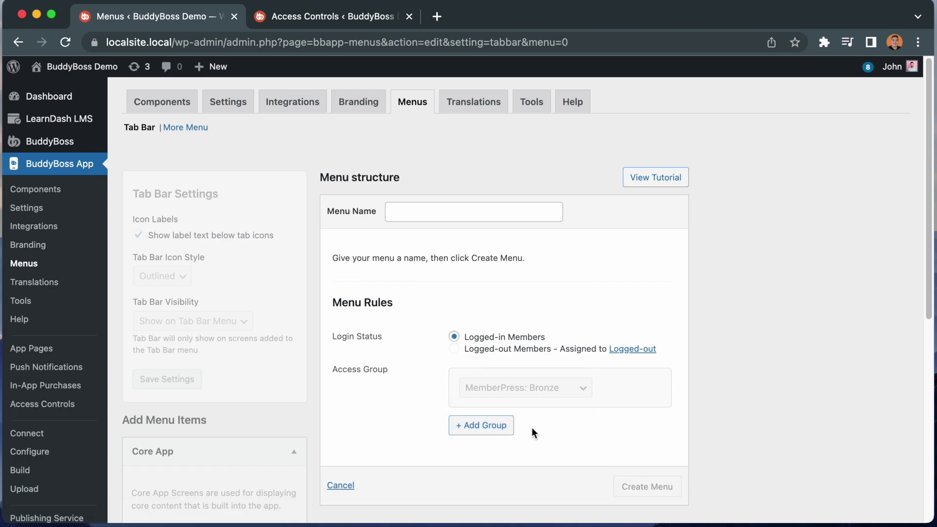
pyautogui.click(422, 213)
pyautogui.write('Bronze Members')
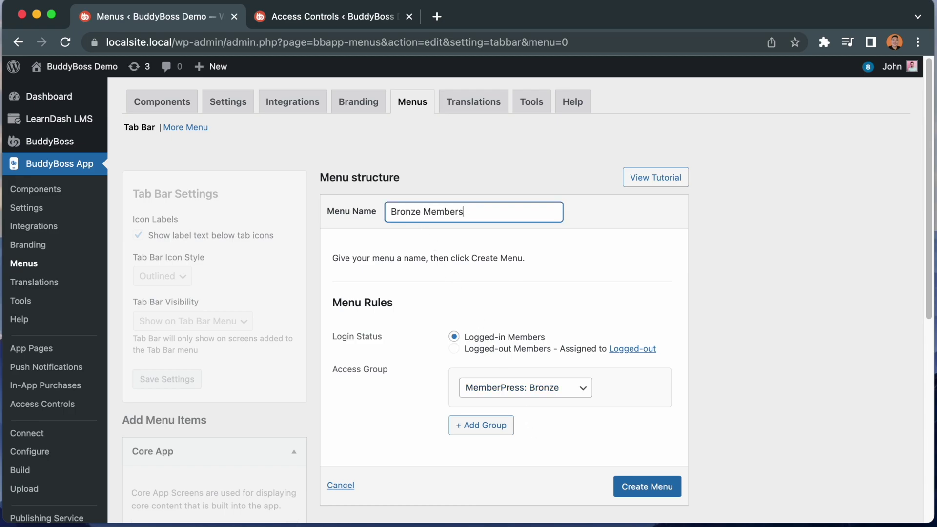
pyautogui.click(665, 493)
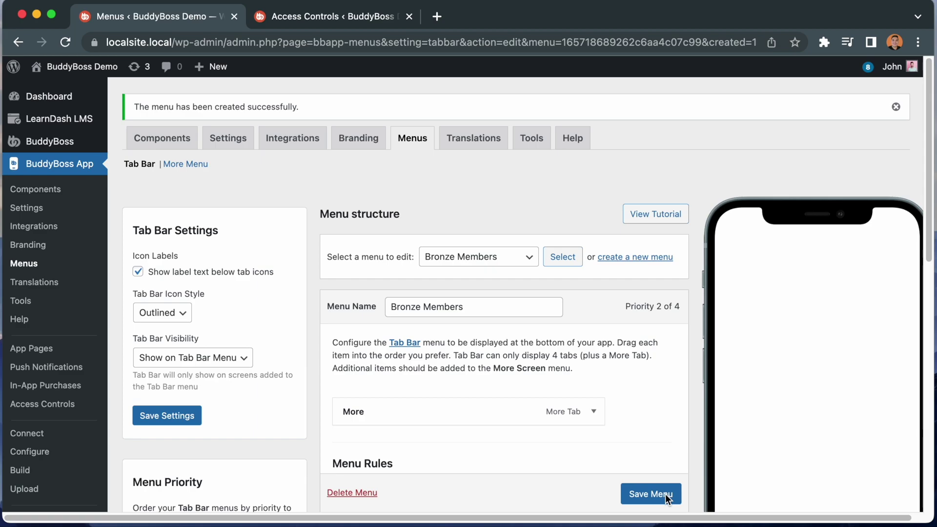
pyautogui.scroll(-10, 665, 493)
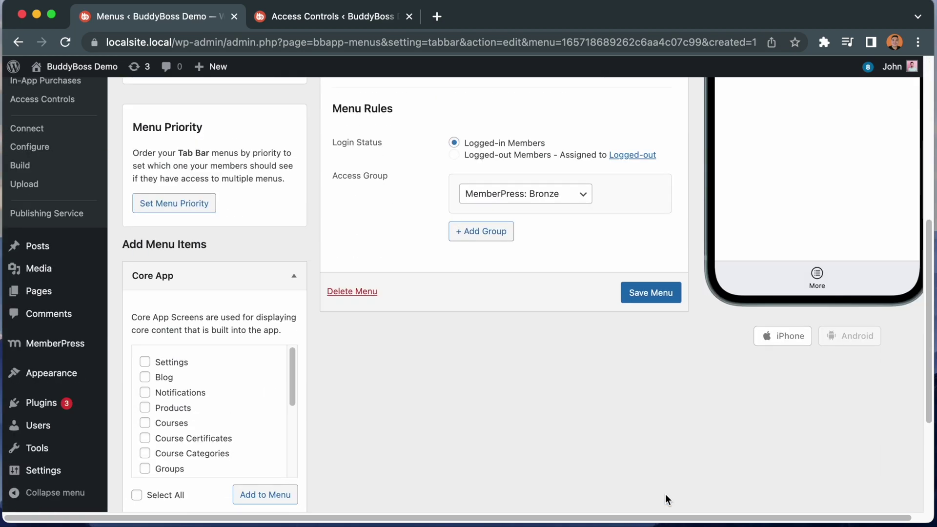
pyautogui.scroll(-1, 665, 494)
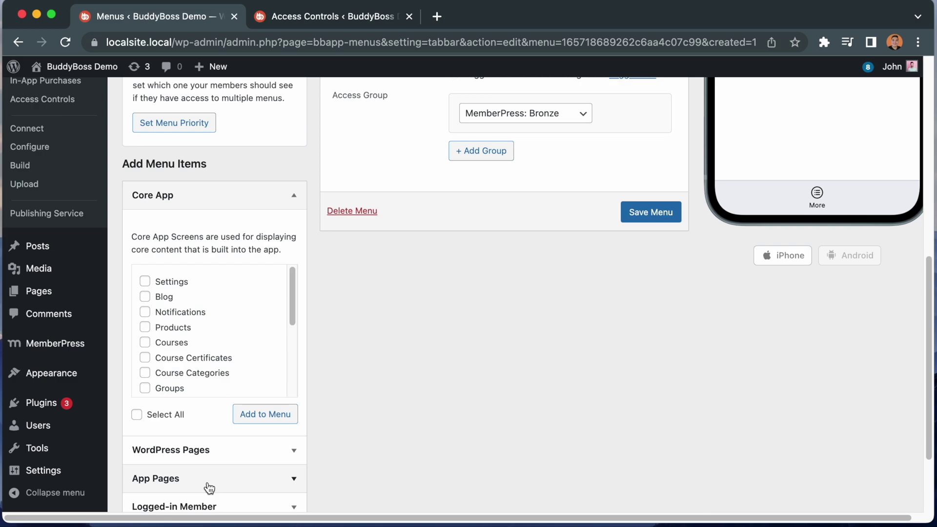
pyautogui.scroll(10, 468, 371)
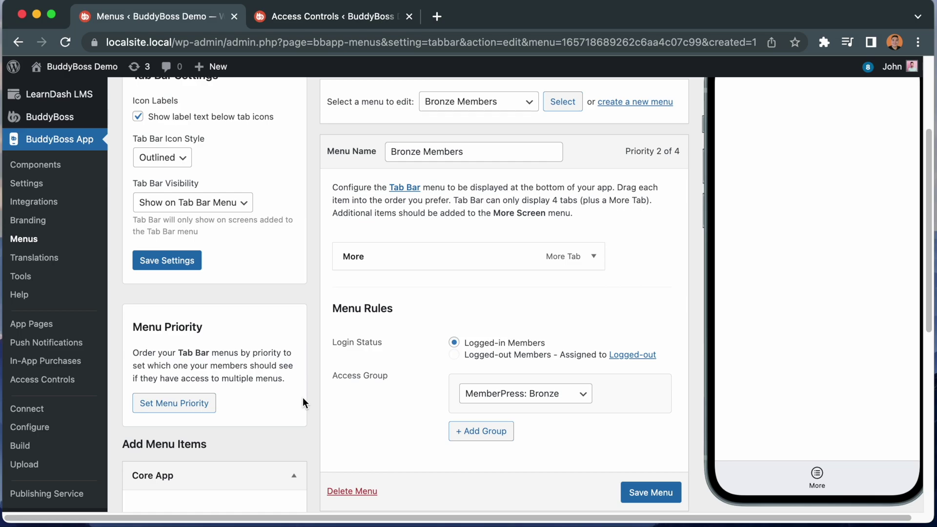
# - Order Tab Bar menu priority with Gold & Silver Members first and Bronze Members second, and save
pyautogui.click(175, 403)
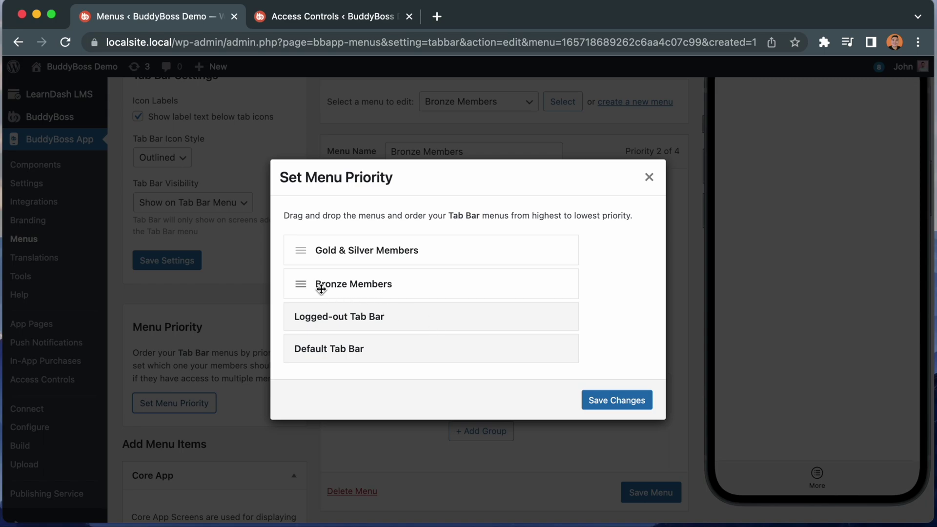
pyautogui.moveTo(300, 284); pyautogui.dragTo(301, 246)
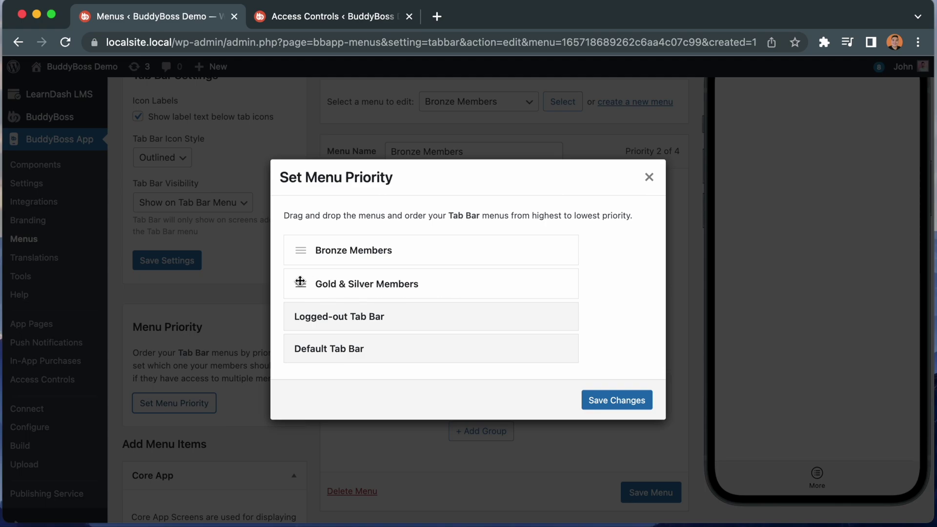
pyautogui.moveTo(300, 283); pyautogui.dragTo(301, 243)
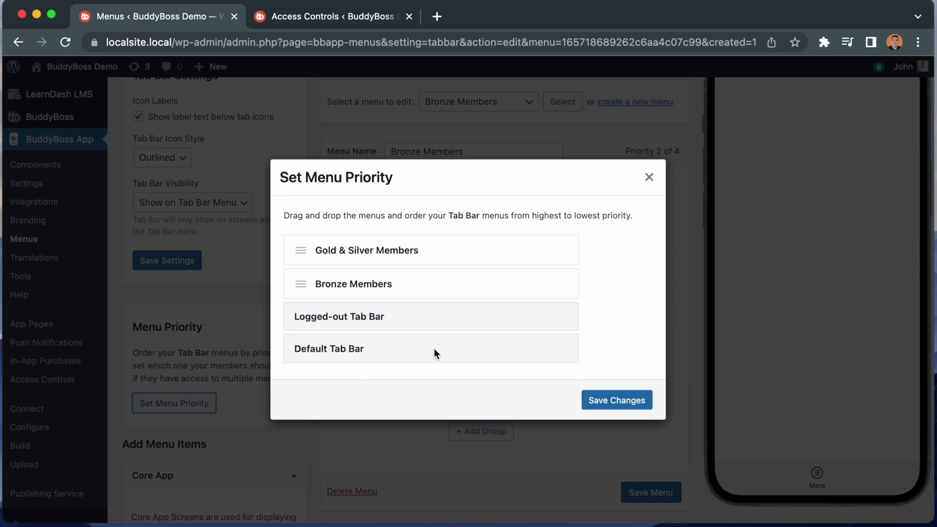
pyautogui.click(629, 409)
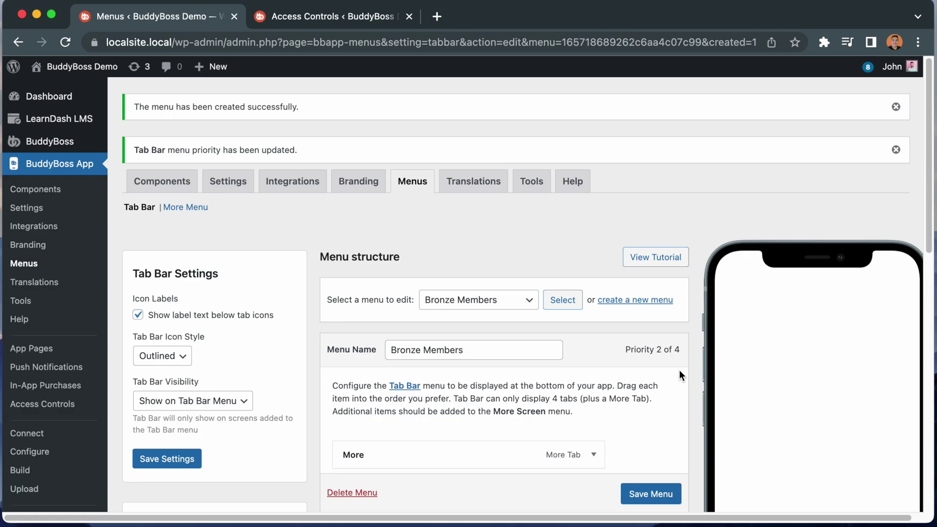
# - Switch from the Tab Bar editor to the More Menu editor
pyautogui.click(198, 210)
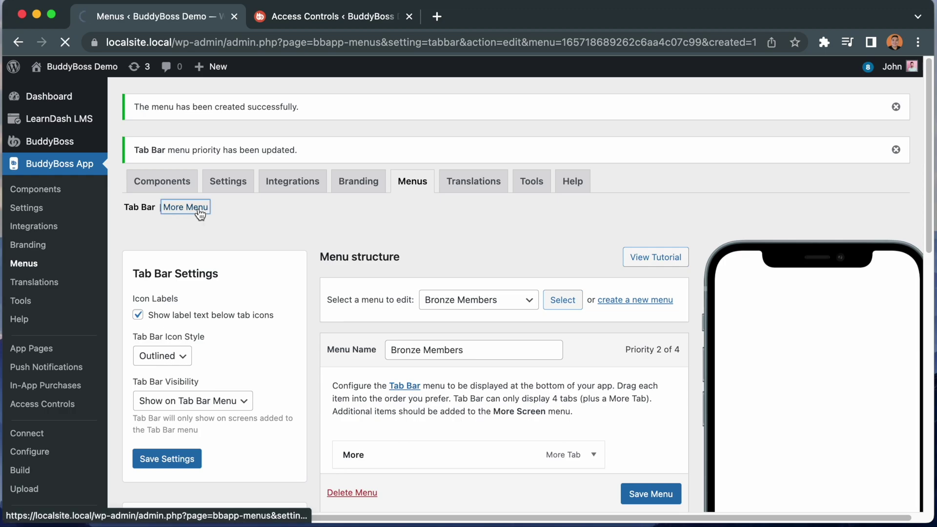